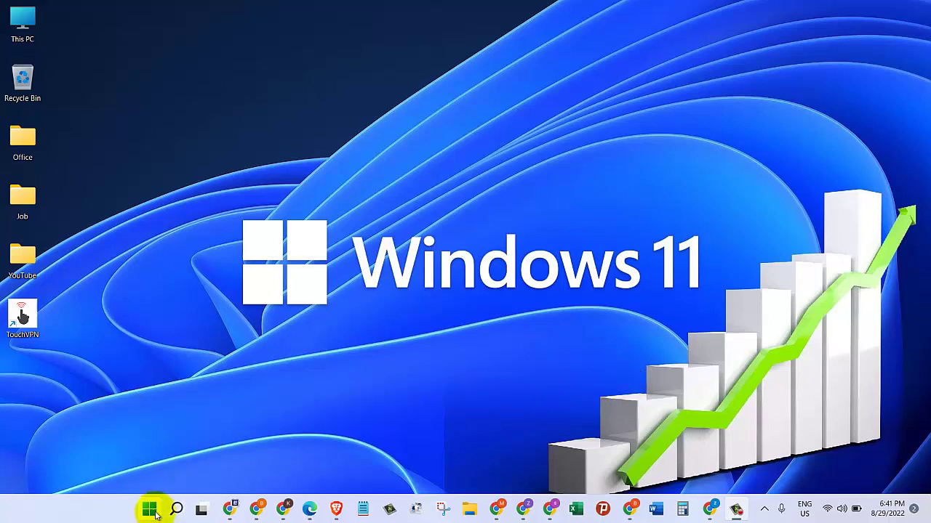
Search Windows for 'sett' and launch the Settings app from the best match
mouse_move(182, 514)
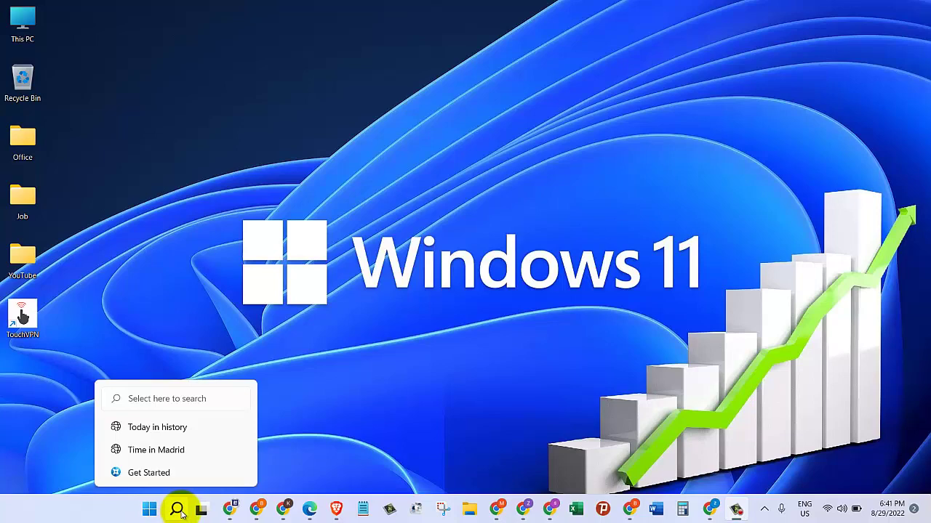
left_click(179, 512)
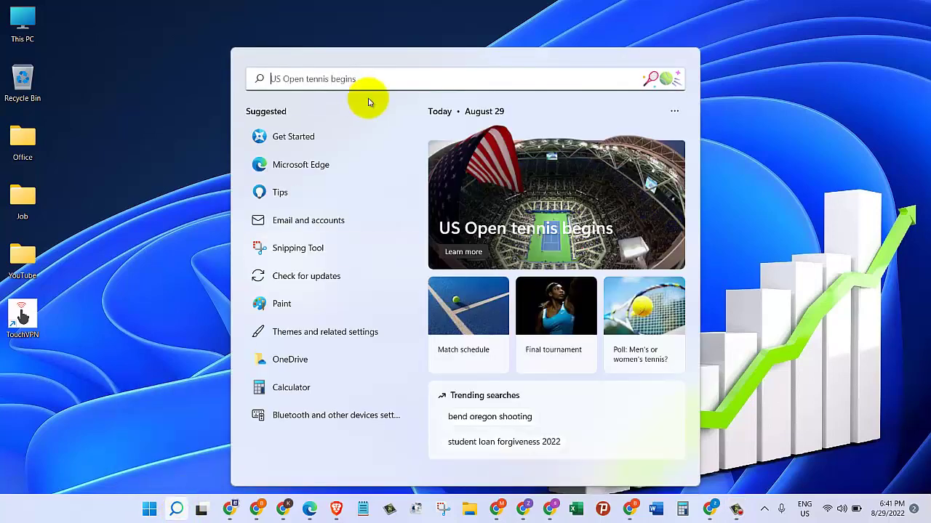
type("sett")
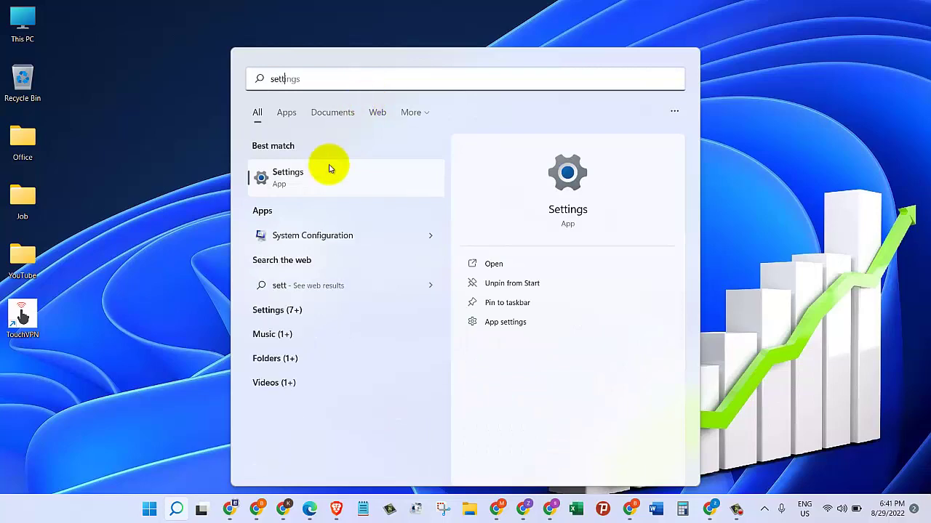
left_click(308, 175)
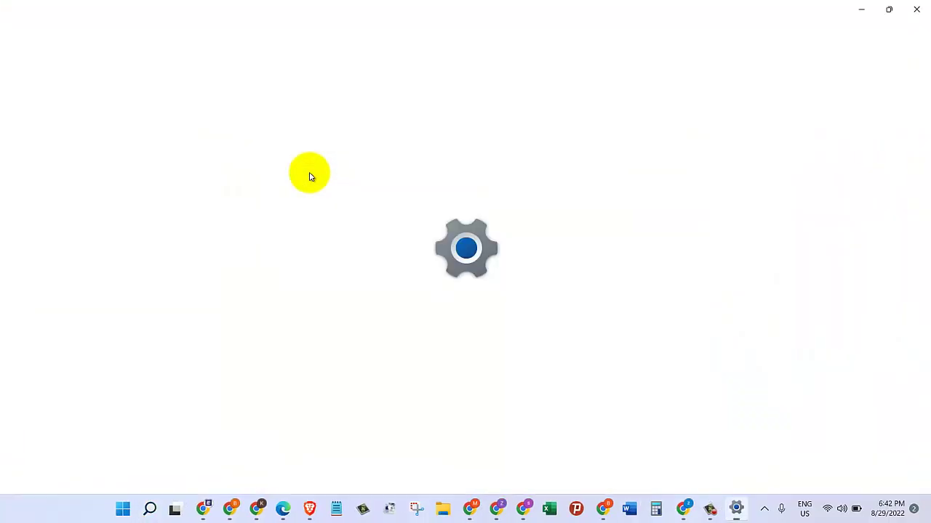
Go to Accounts › Family & other users in Settings
left_click(75, 258)
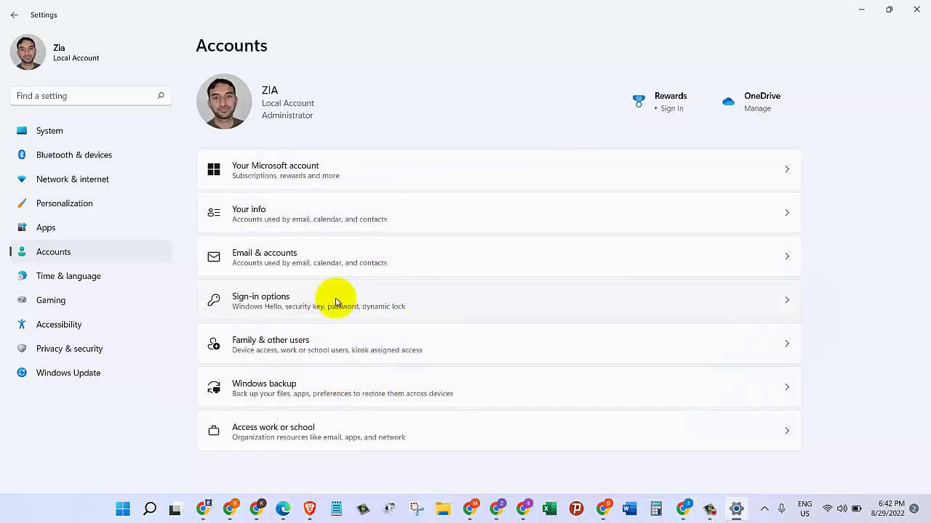
left_click(308, 346)
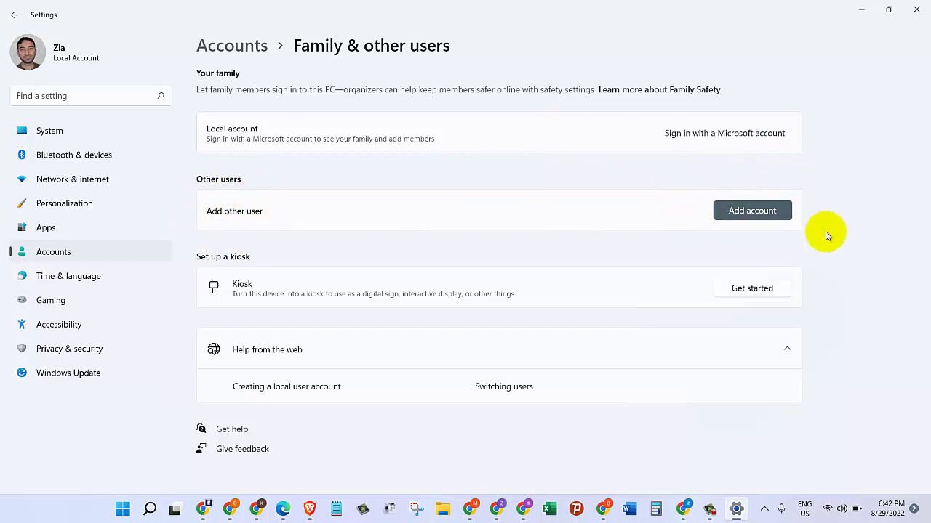
Choose Add account and continue without the new person's sign-in information
left_click(748, 214)
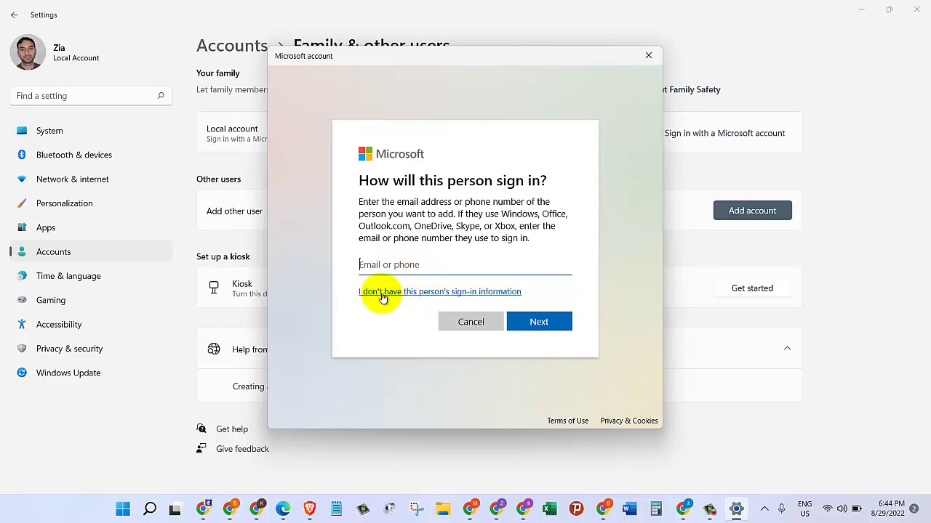
left_click(454, 295)
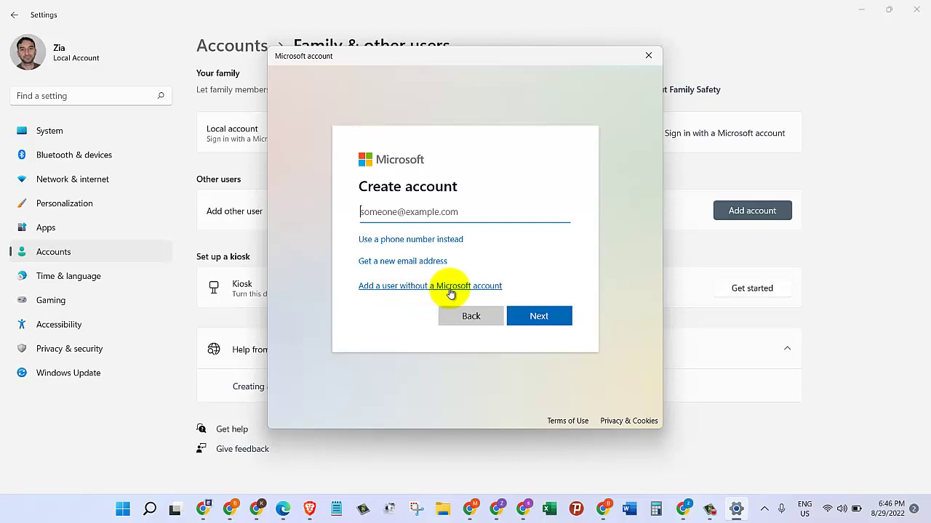
Choose to add a user without a Microsoft account, name it user3, and move to the password field
left_click(476, 314)
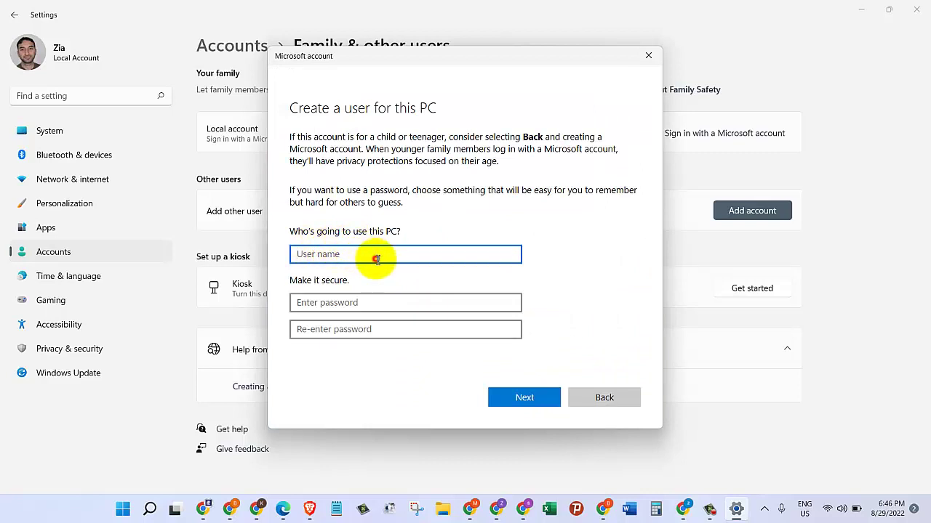
type("user3")
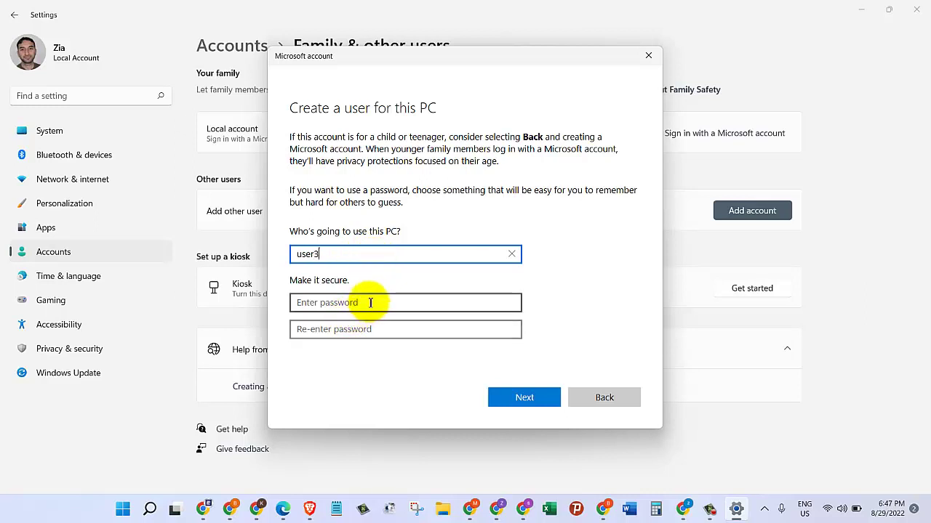
left_click(412, 304)
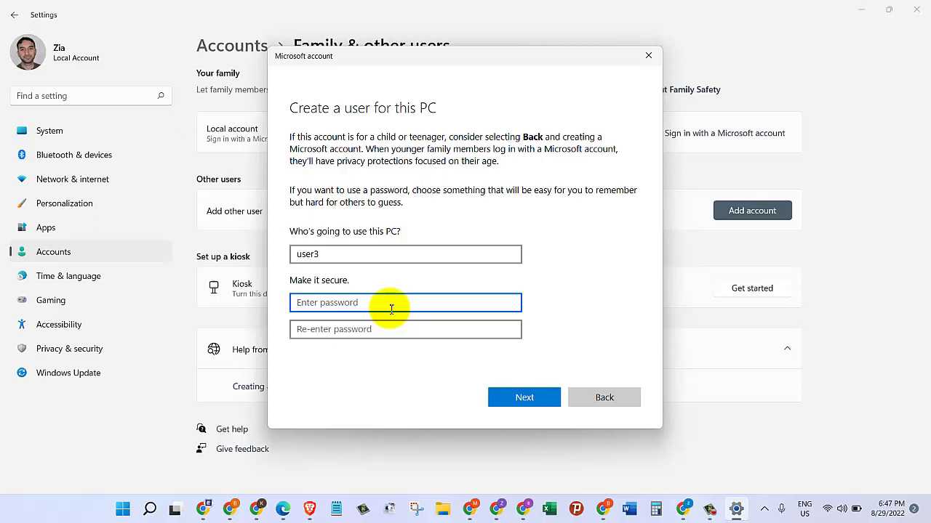
Finish the password, then pick the birth city security question and type its answer
type("1")
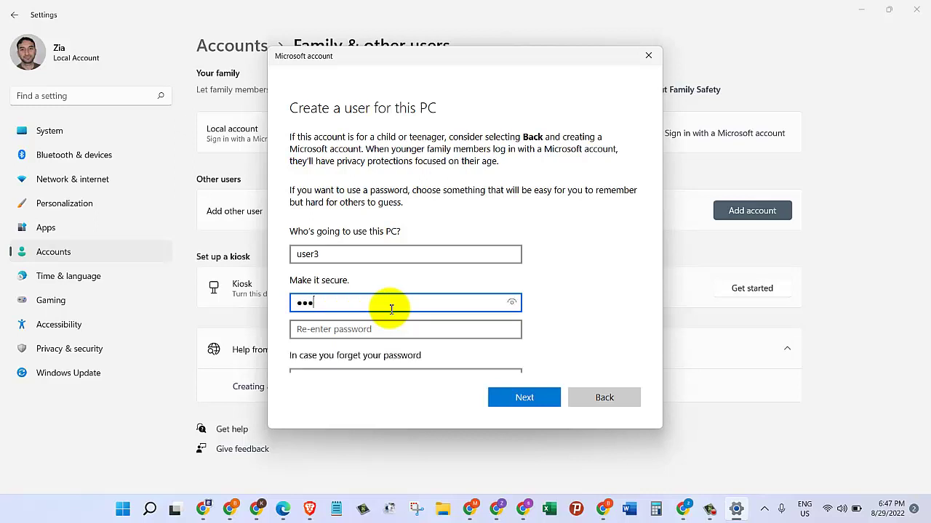
type("23")
key("Tab")
type("123")
scroll(341, 261, "down", 3)
left_click(332, 222)
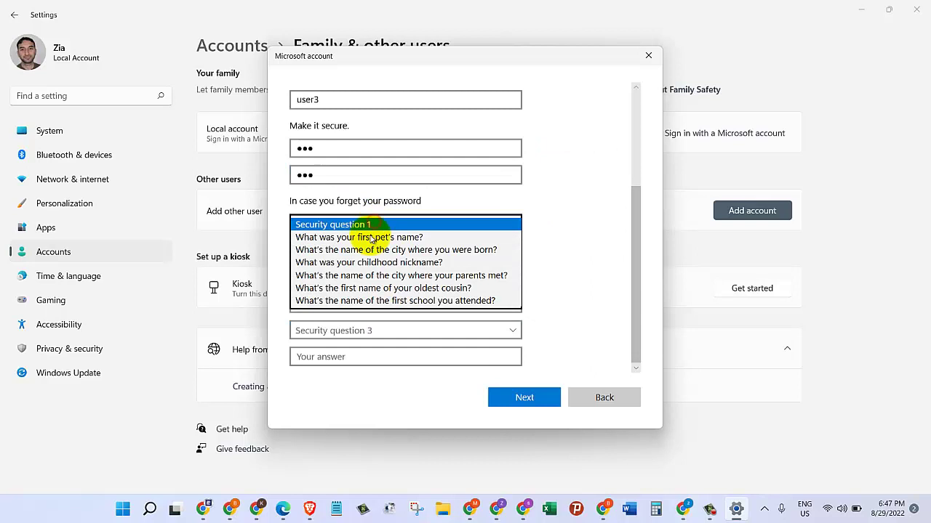
left_click(367, 250)
left_click(347, 251)
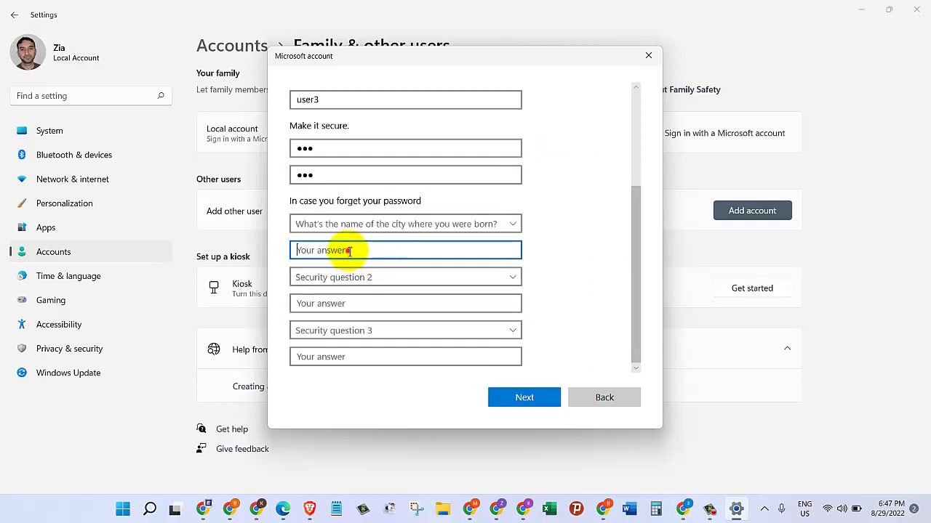
type("ad")
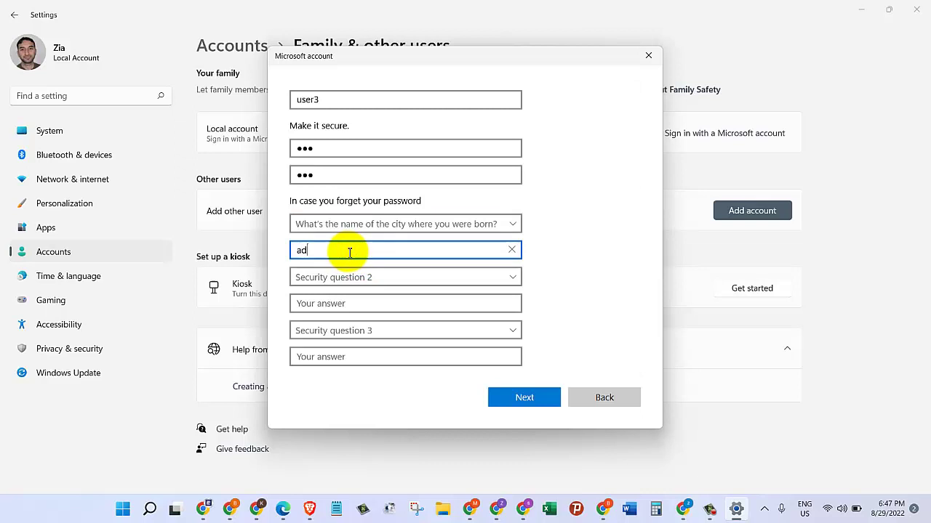
key("BackSpace")
key("BackSpace")
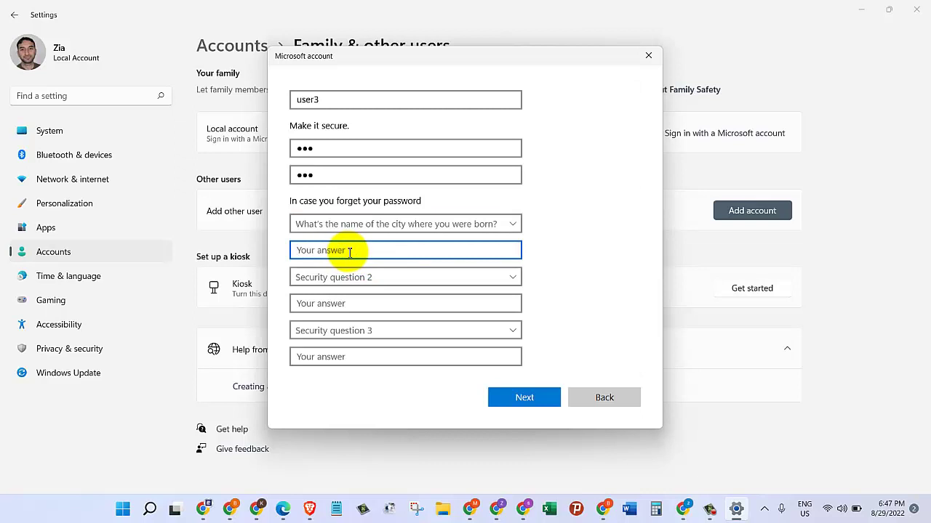
type("asd")
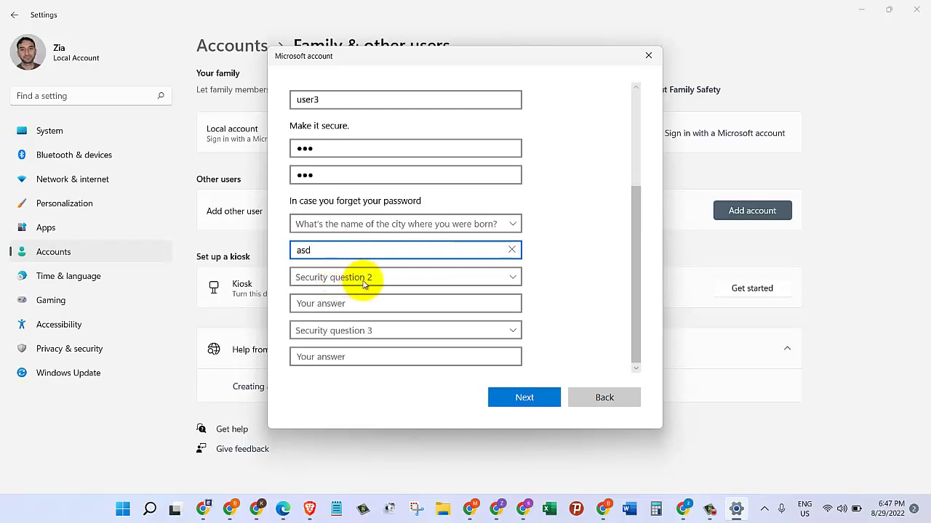
Set the second security question to the first pet's name and answer it
left_click(513, 279)
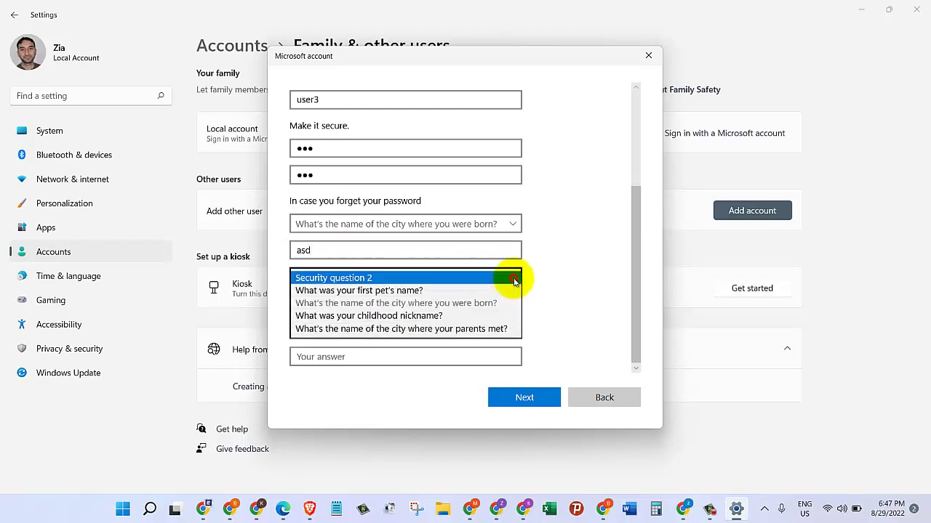
left_click(396, 291)
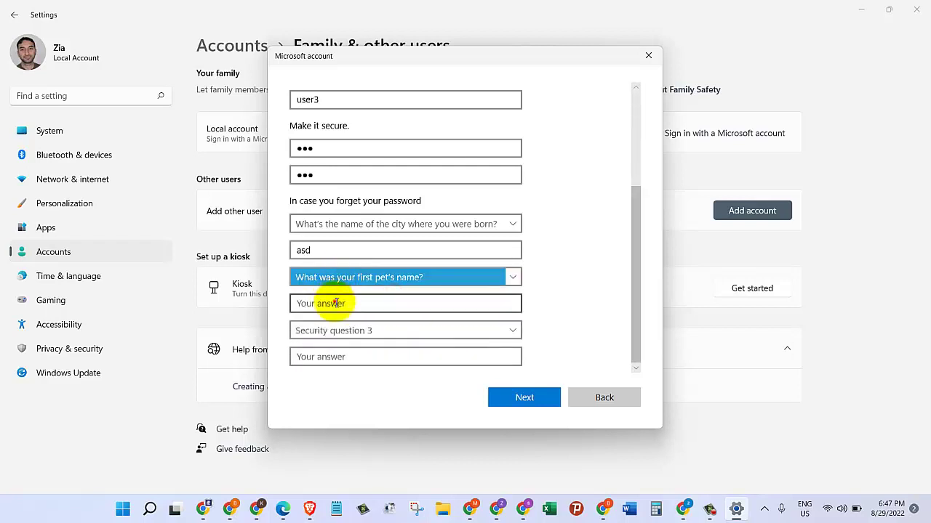
left_click(336, 303)
type("sdf")
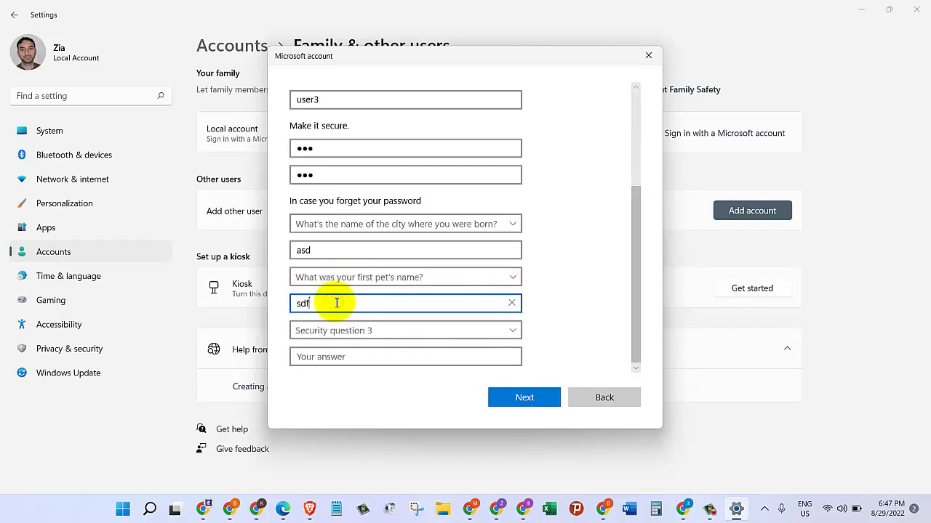
key("BackSpace")
type("a")
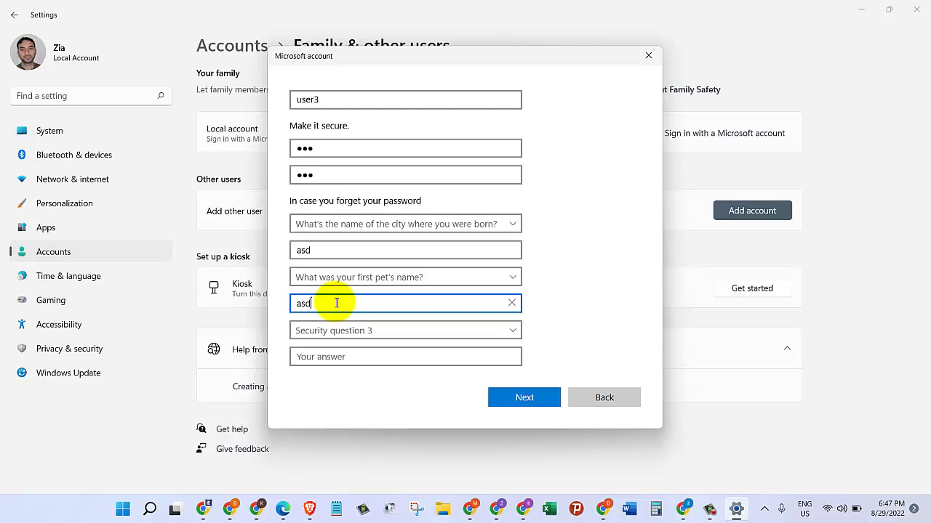
Set the third security question to the childhood nickname and answer it
scroll(336, 303, "down", 1)
scroll(386, 318, "up", 1)
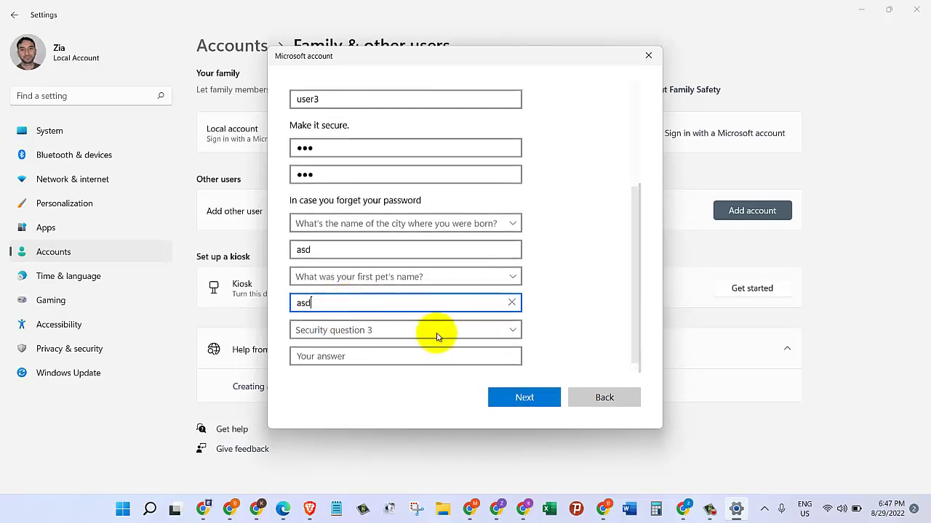
left_click(512, 331)
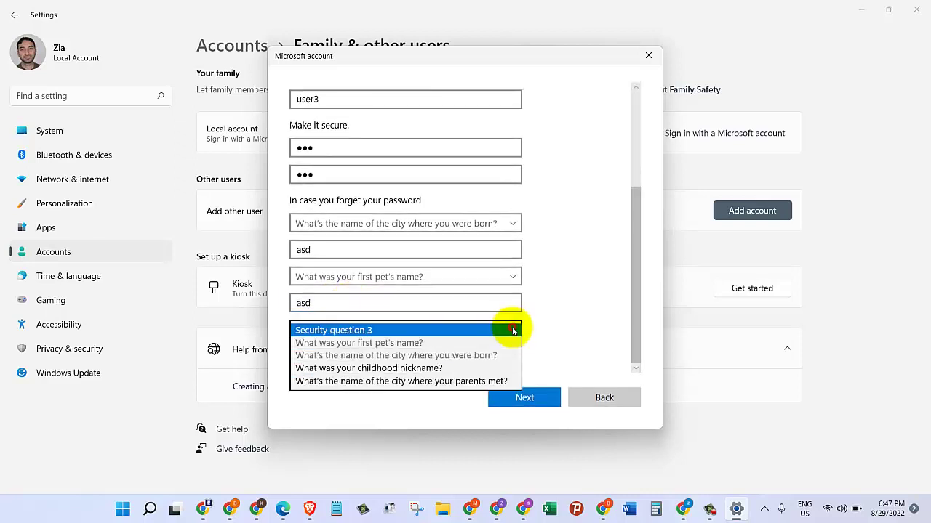
left_click(398, 369)
left_click(363, 355)
type("asd")
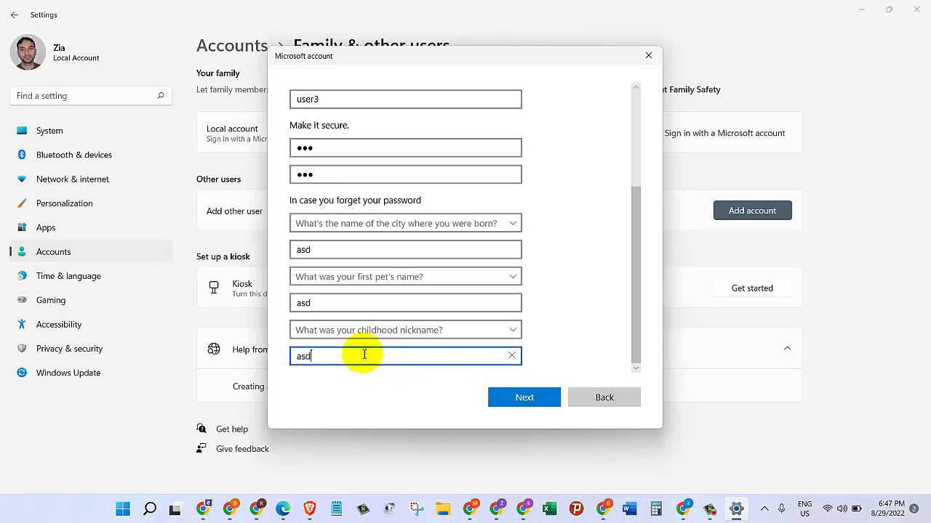
Create user3 so it appears as a Local account under Other users, then open Start
left_click(524, 398)
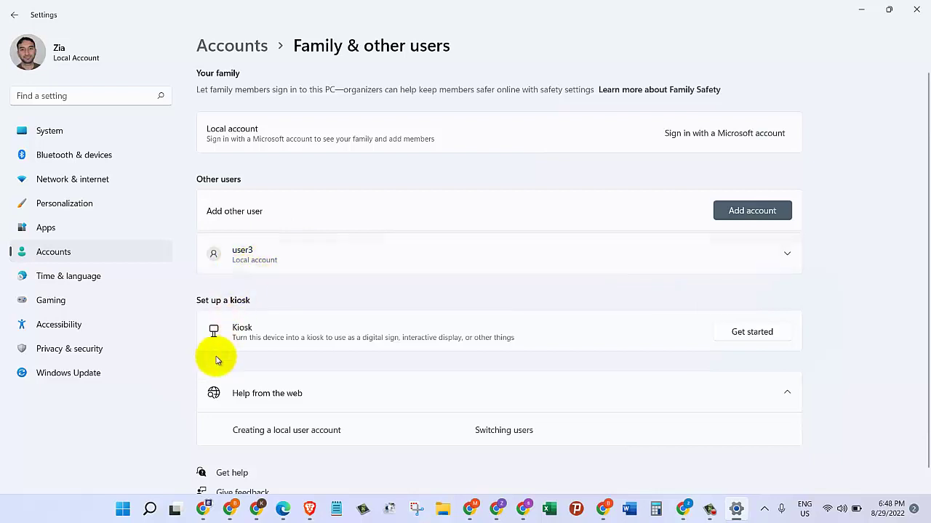
left_click(123, 511)
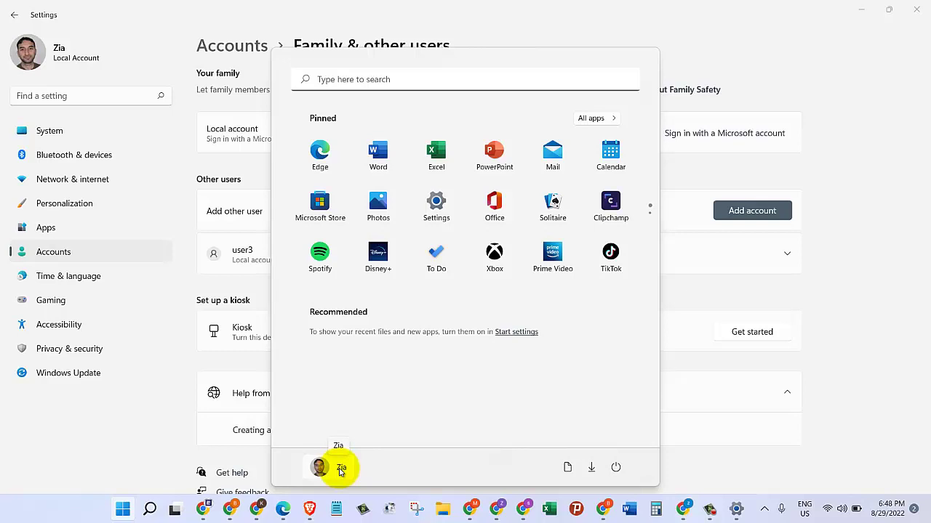
Confirm user3 appears in the Start menu's list of accounts to switch to, then dismiss it
left_click(340, 469)
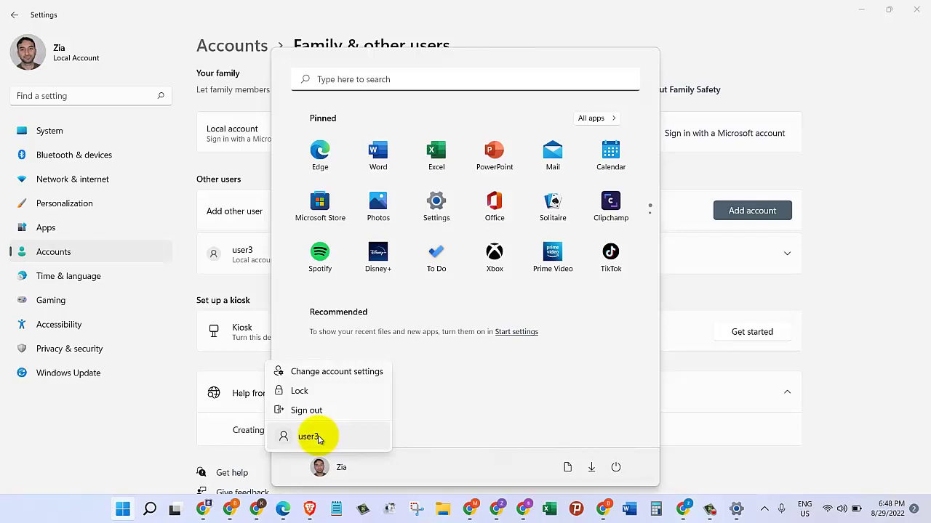
left_click(759, 381)
left_click(864, 347)
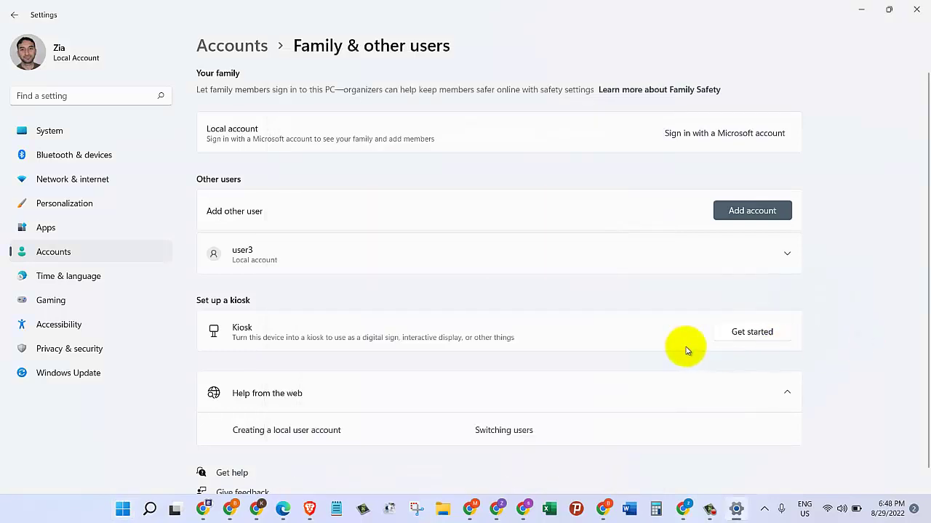